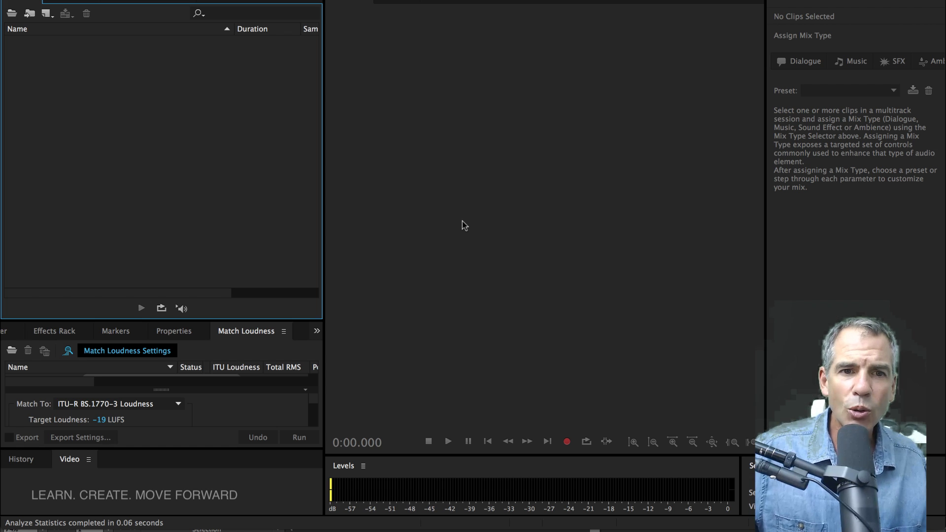
# Show the File > New submenu to reveal the new audio file and multitrack session options
pyautogui.click(140, 7)
pyautogui.moveTo(151, 24)
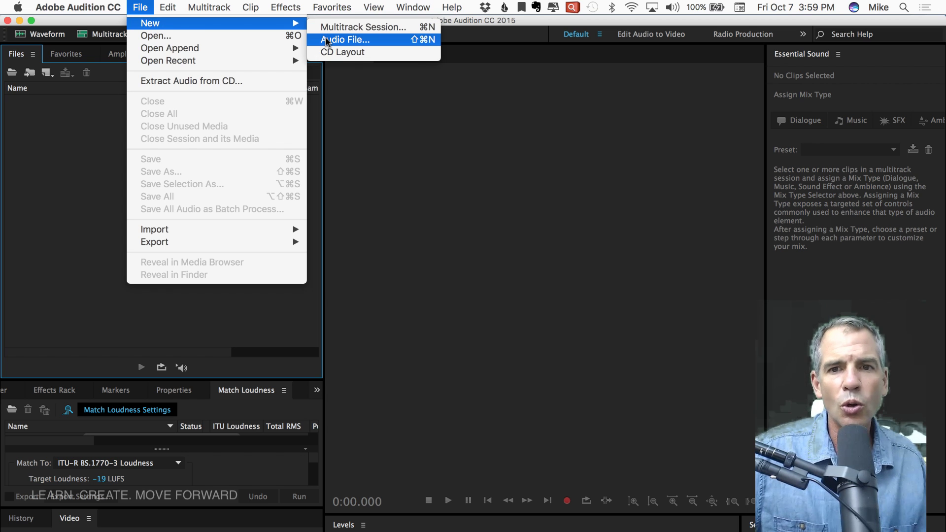
# Create a new mono 44100 Hz, 32-bit float audio file named 'TEST'
pyautogui.press('shift+super+n')
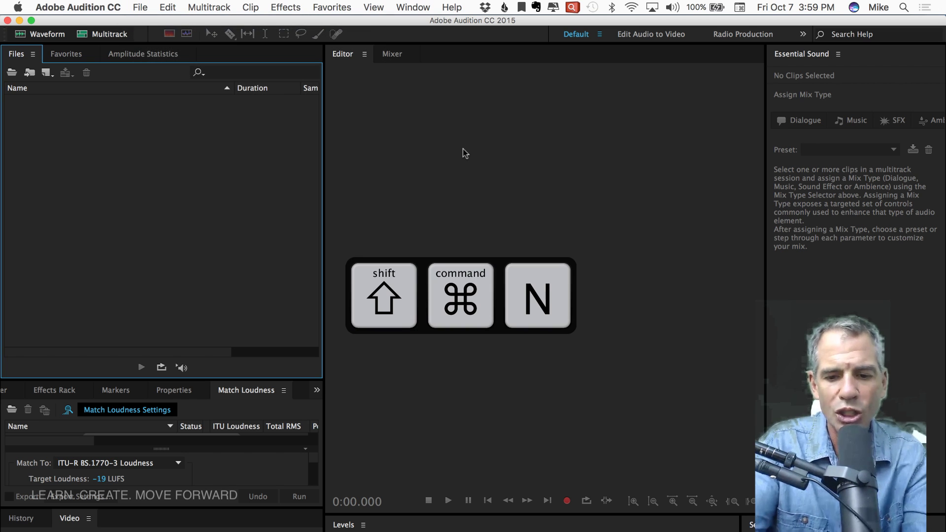
pyautogui.write('R')
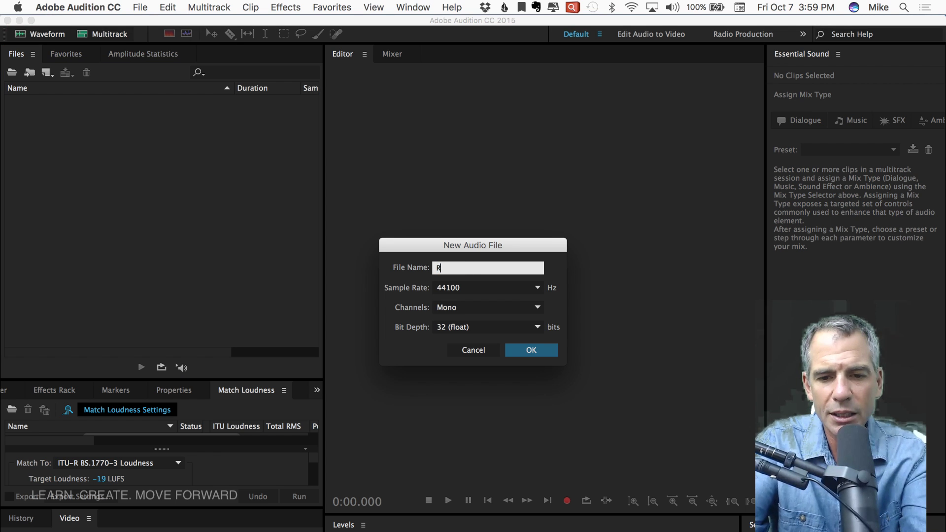
pyautogui.press('BackSpace')
pyautogui.write('T')
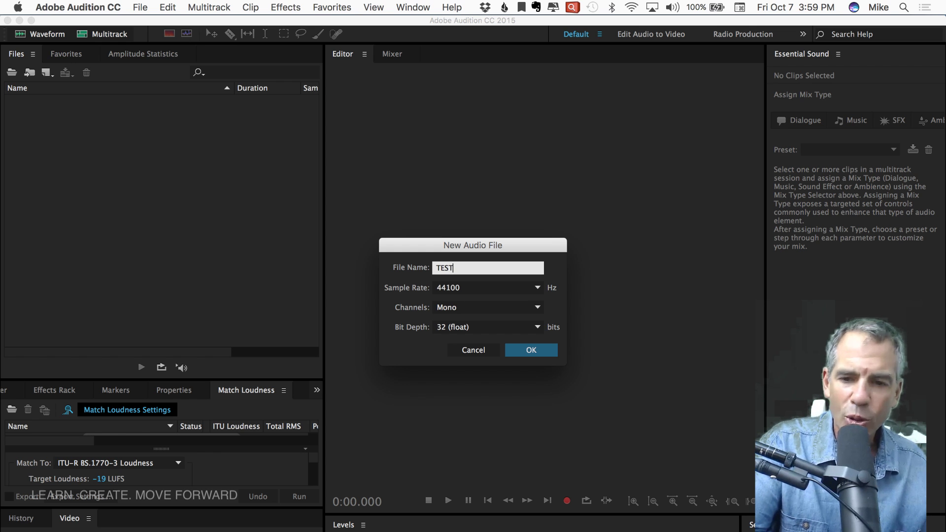
pyautogui.write('EST')
pyautogui.press('Return')
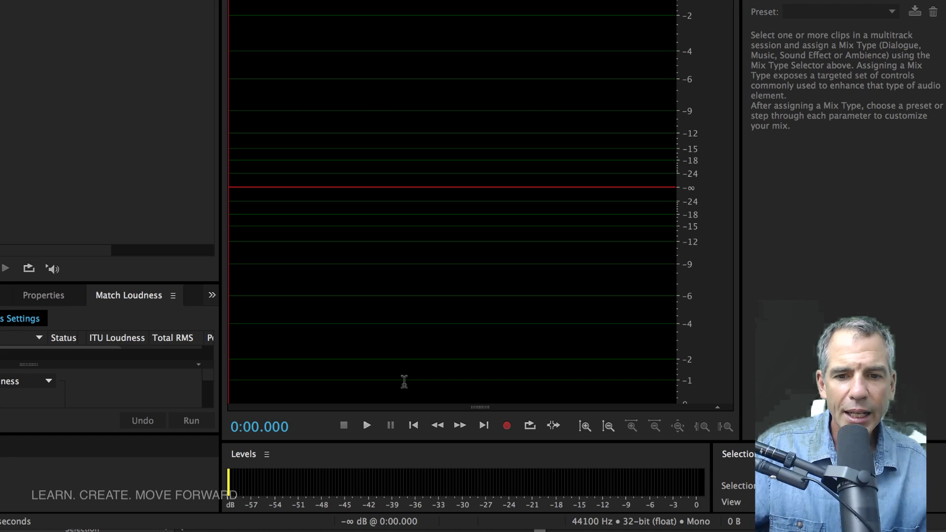
# Record about 8.2 seconds of voice into TEST with input metering on
pyautogui.hotkey('alt', 'i')
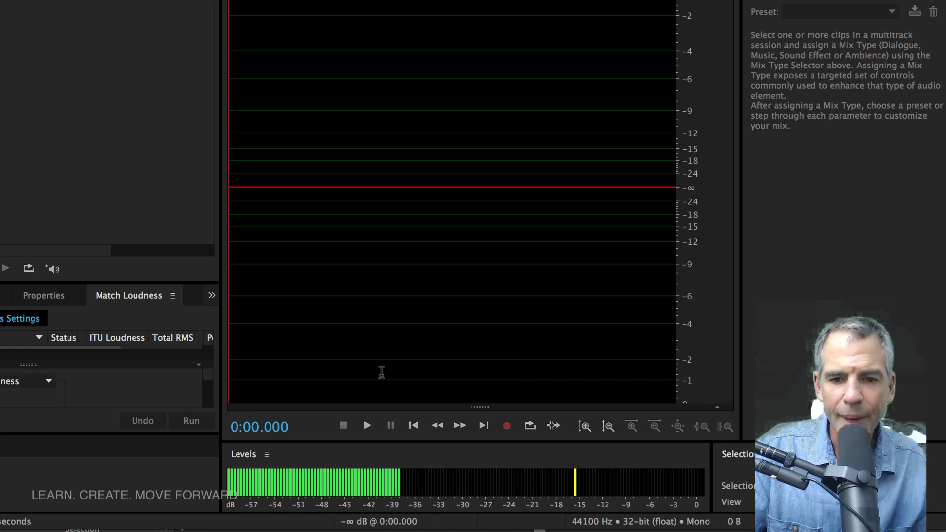
pyautogui.hotkey('shift', 'space')
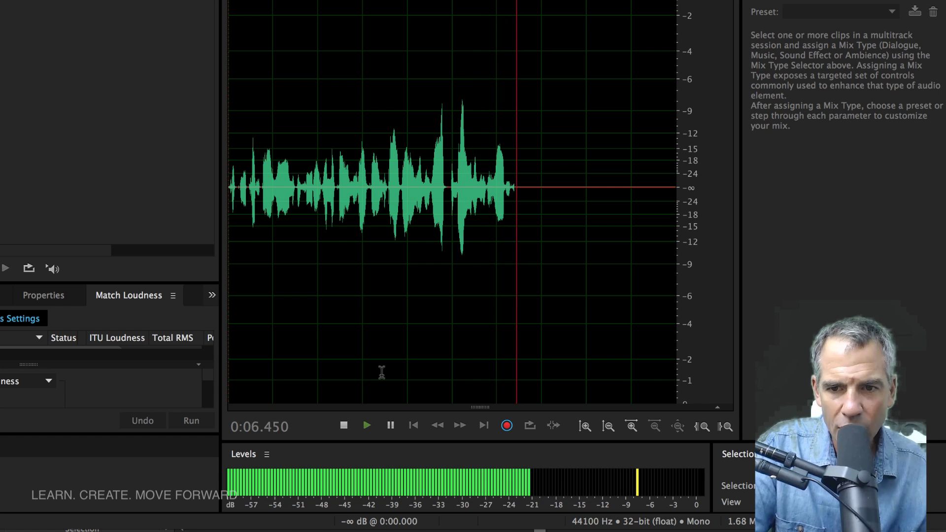
pyautogui.press('space')
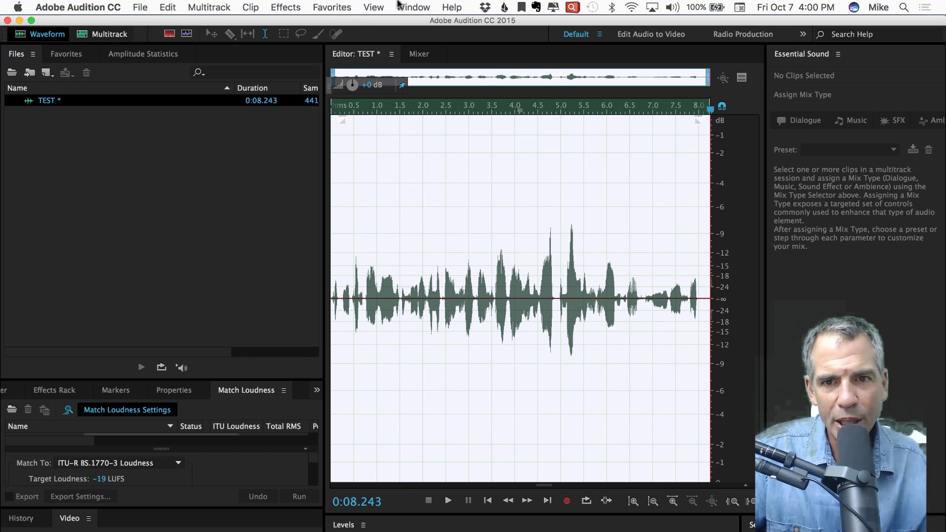
# Scan the whole TEST file in Amplitude Statistics, showing a -7.84 dB peak and -27.61 LUFS
pyautogui.click(400, 7)
pyautogui.click(434, 59)
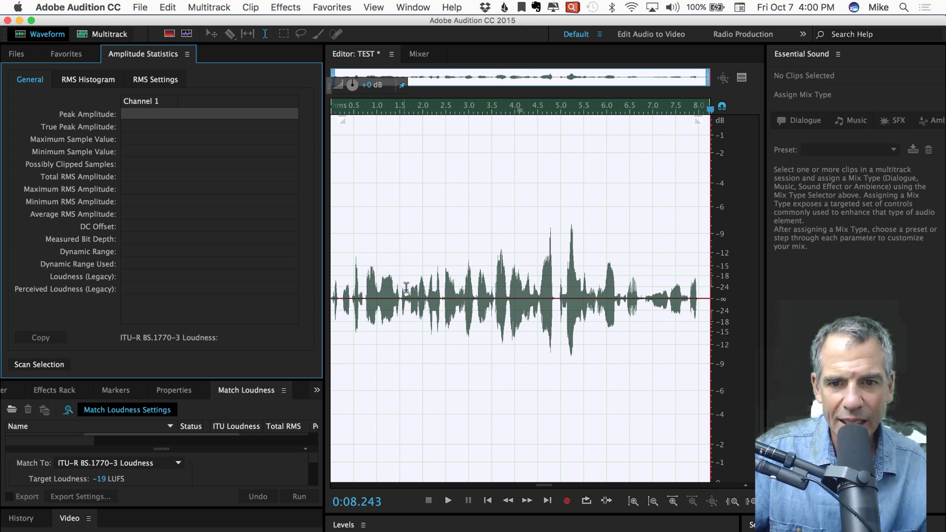
pyautogui.press('super+a')
pyautogui.click(39, 365)
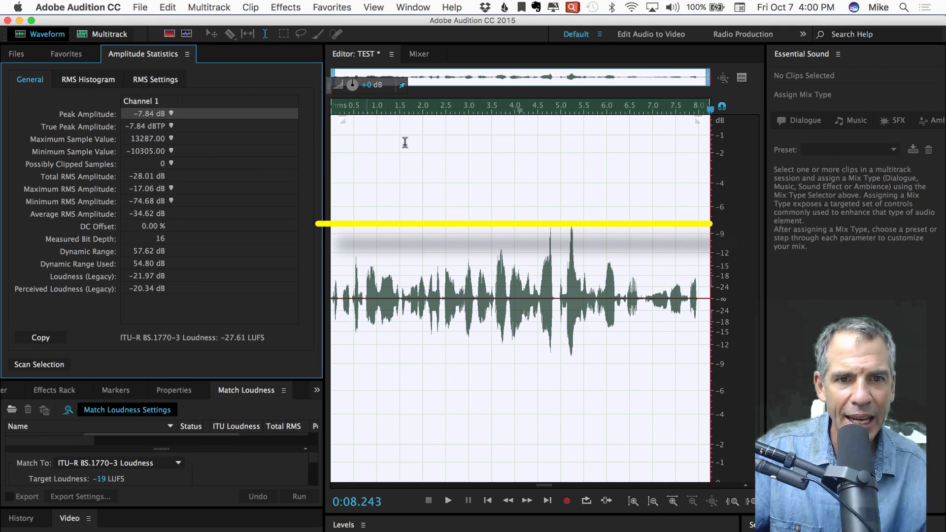
pyautogui.click(649, 233)
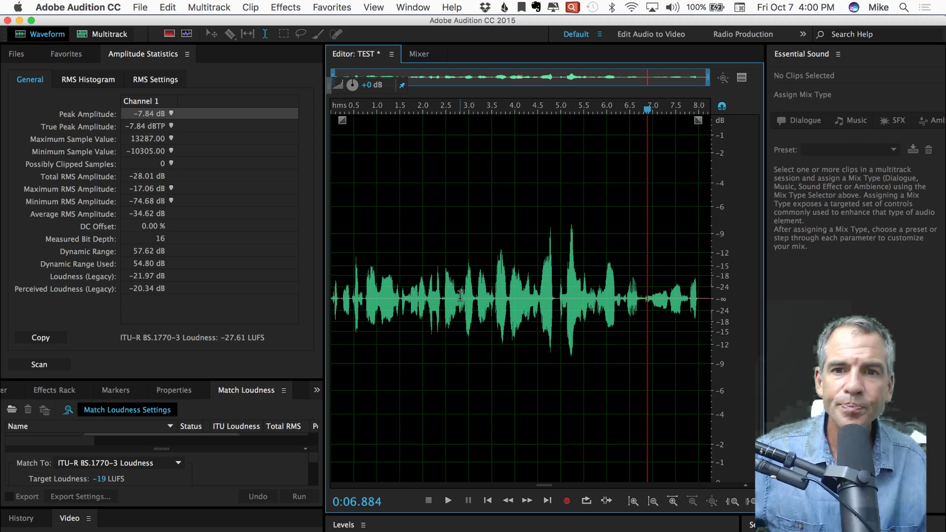
# Apply the Normalize to -3 dB favorite and rescan, confirming a -3.01 dB peak
pyautogui.click(413, 7)
pyautogui.moveTo(332, 7)
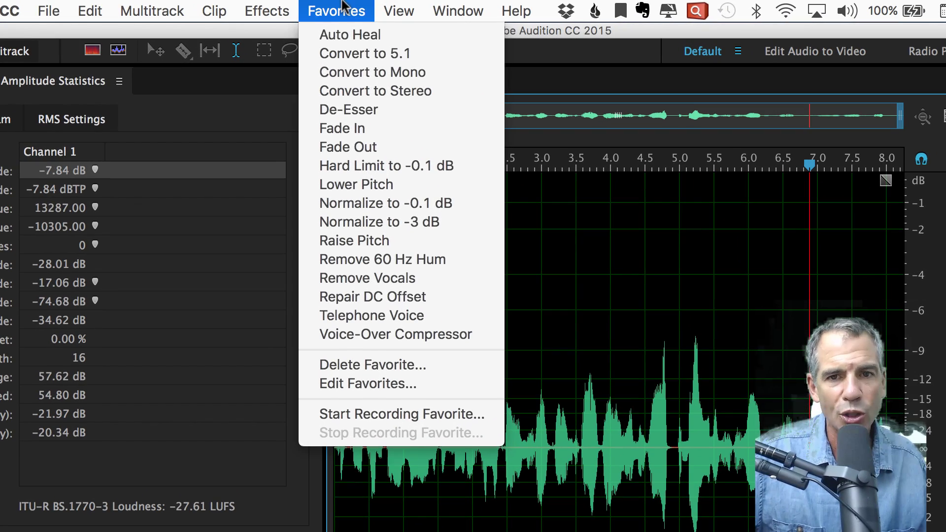
pyautogui.click(425, 222)
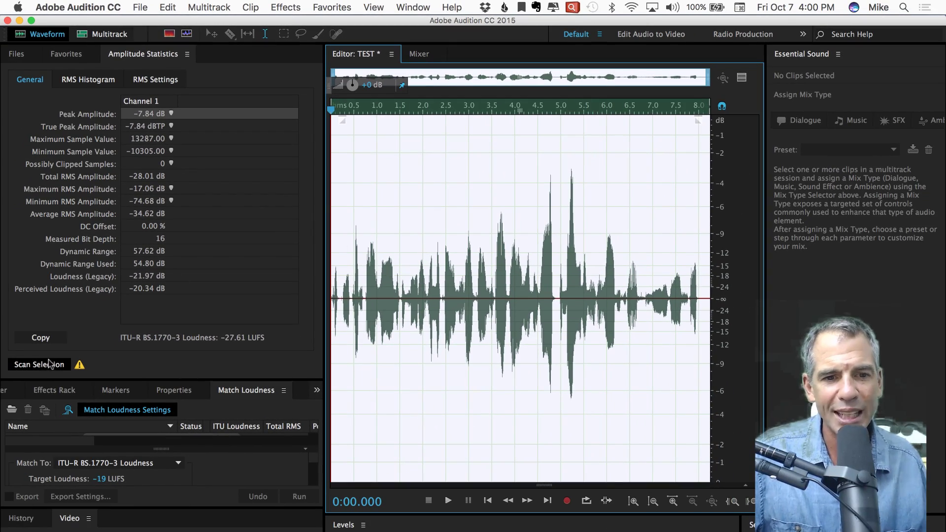
pyautogui.click(49, 364)
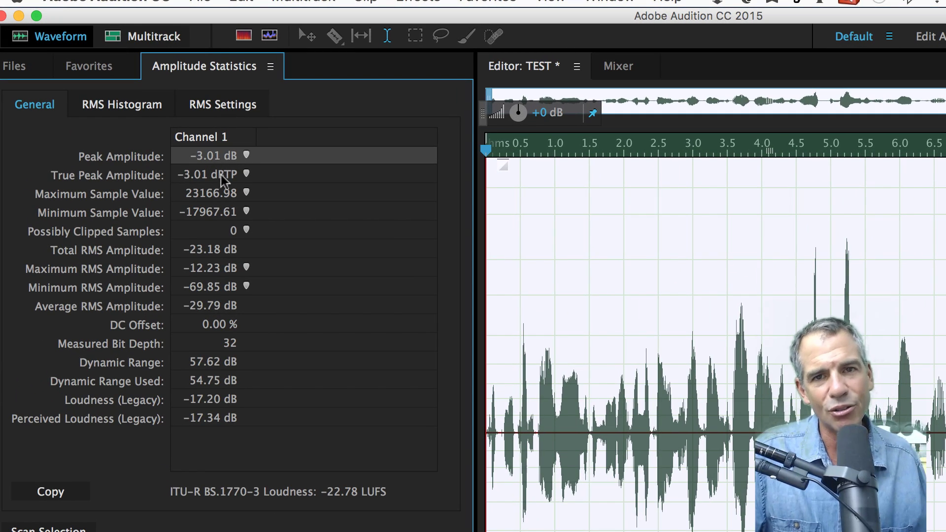
pyautogui.click(657, 414)
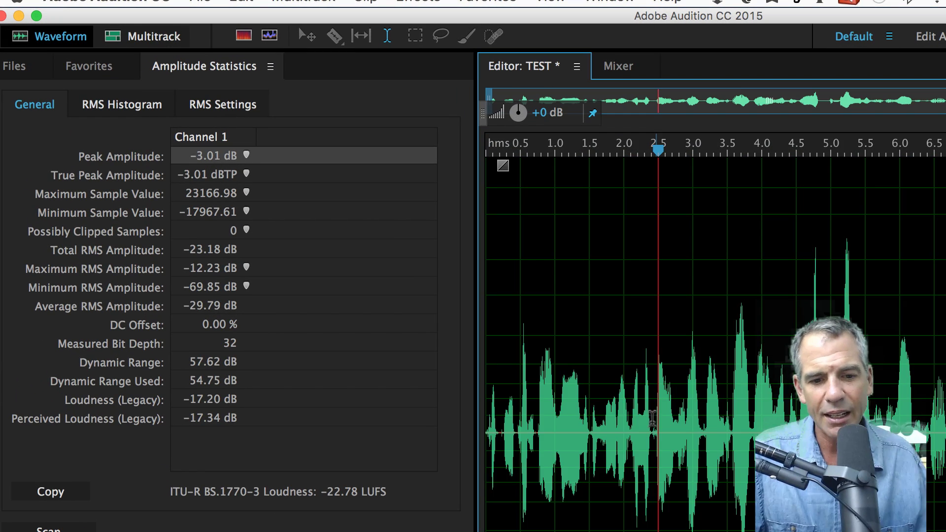
# Undo the normalization, rescan to a -7.84 dB peak, and reselect the whole waveform
pyautogui.press('super+a')
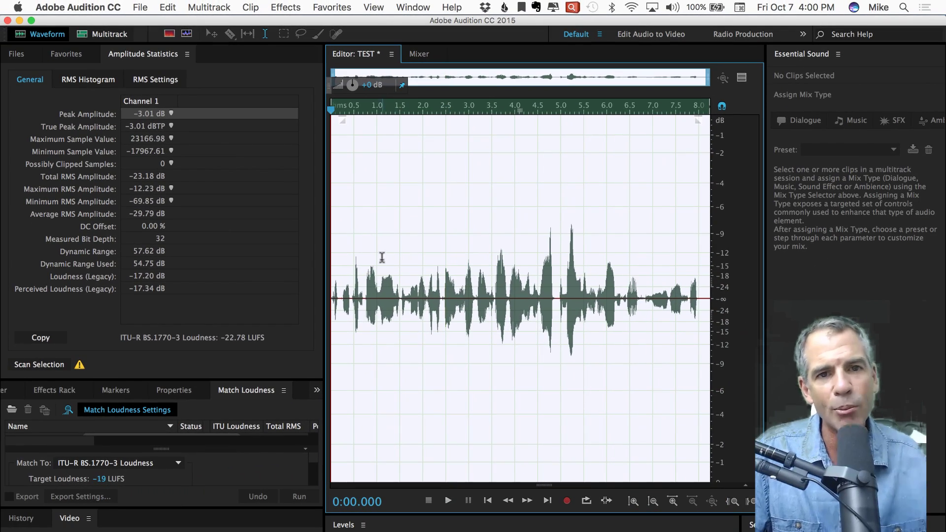
pyautogui.click(40, 364)
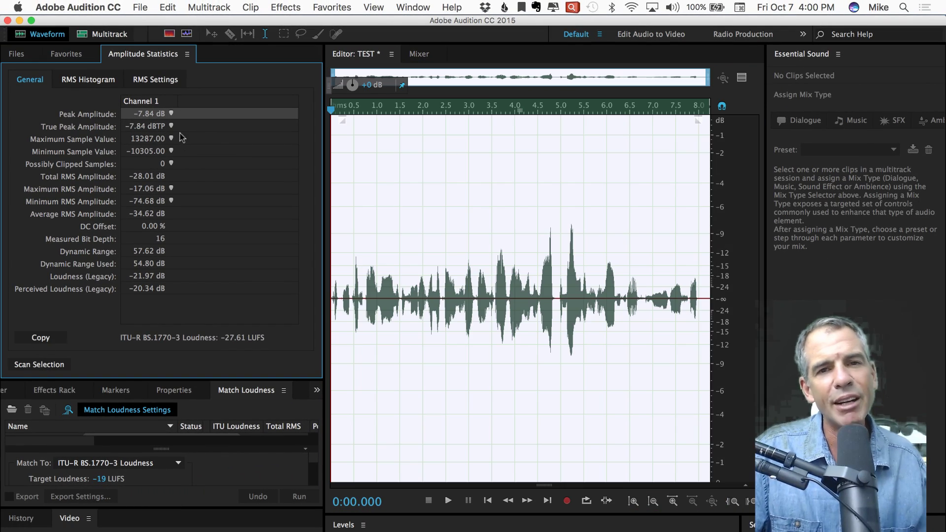
pyautogui.click(440, 272)
pyautogui.click(429, 283)
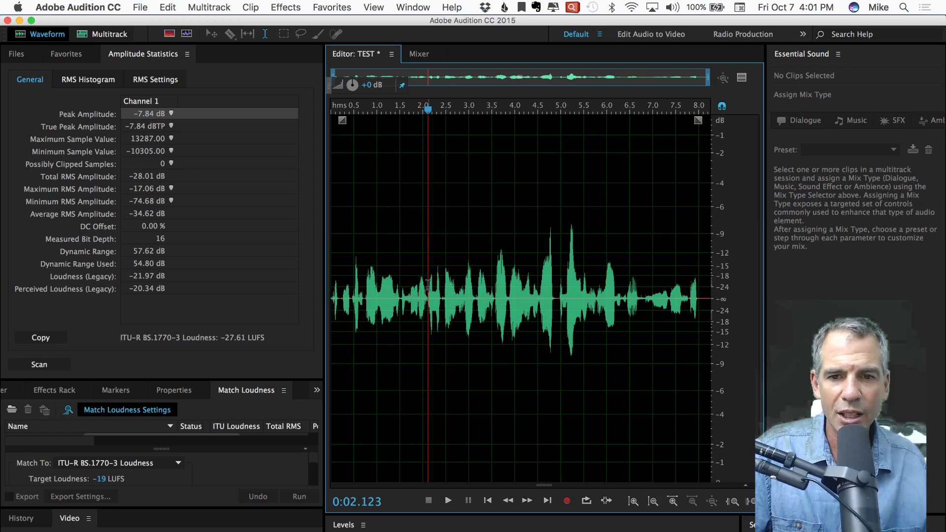
pyautogui.doubleClick(398, 278)
# Open the Amplitude and Compression > Normalize (process) effect, showing a 70.7% target
pyautogui.click(286, 7)
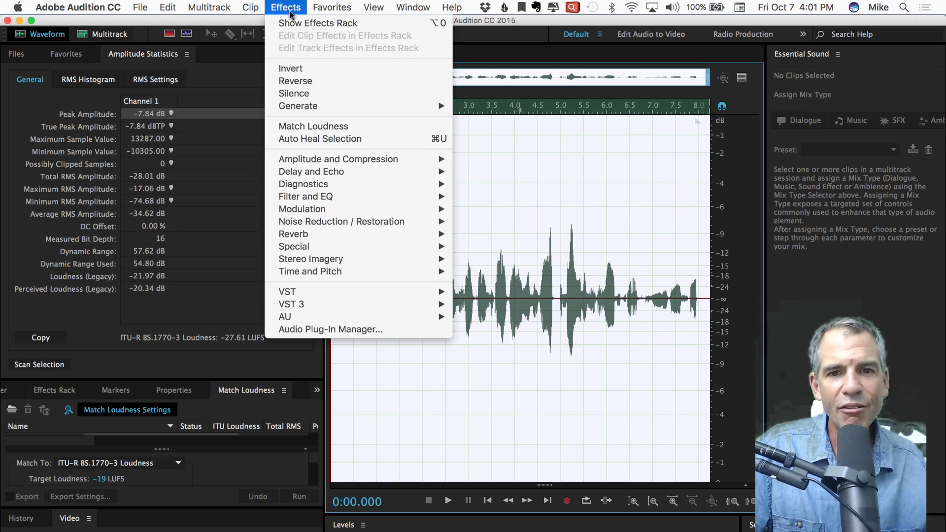
pyautogui.moveTo(339, 159)
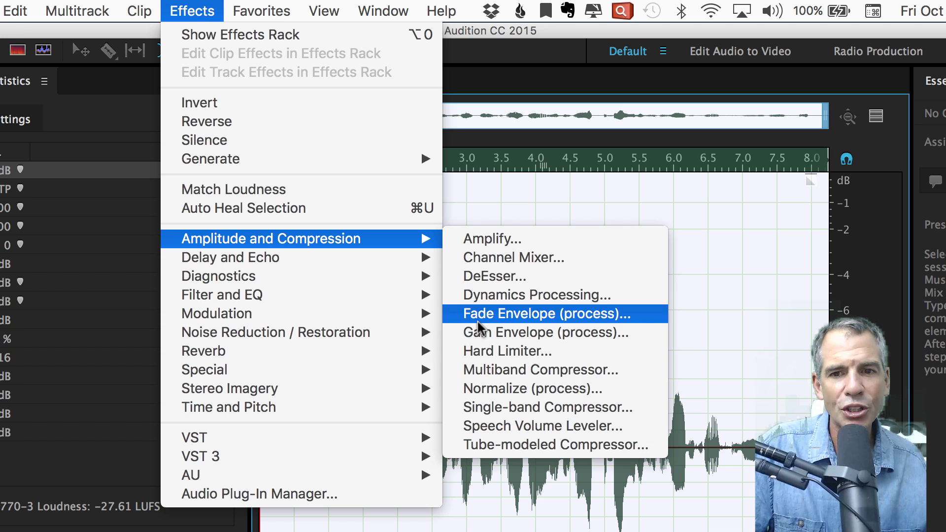
pyautogui.click(498, 389)
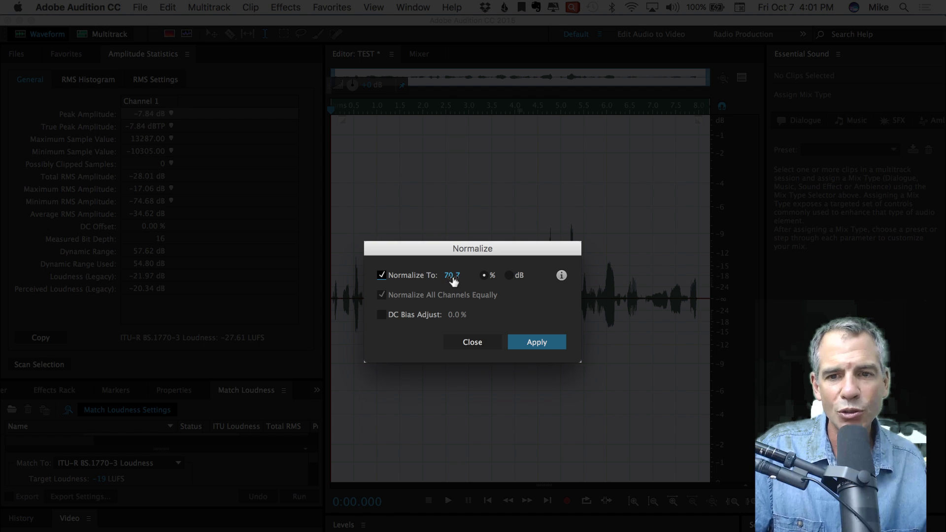
# Switch the Normalize target from percent to -3 dB and apply it to TEST
pyautogui.click(453, 279)
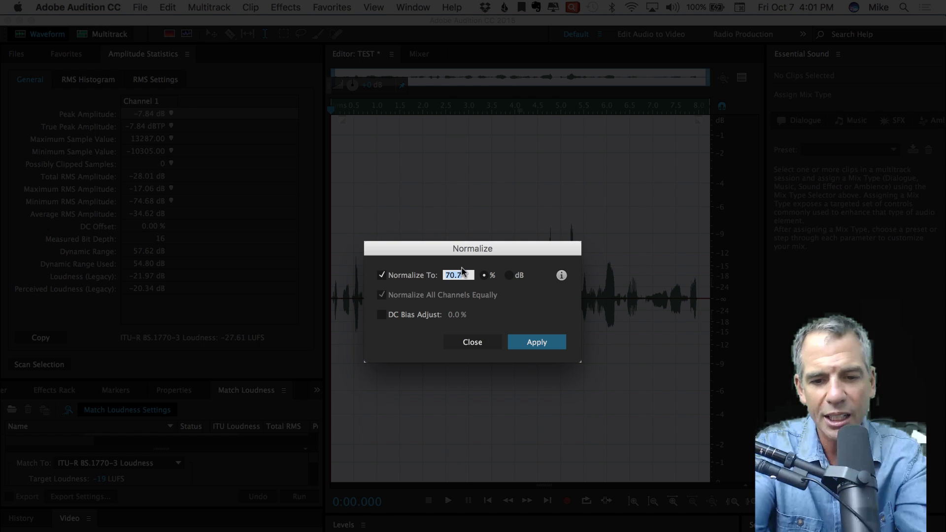
pyautogui.write('95')
pyautogui.press('Tab')
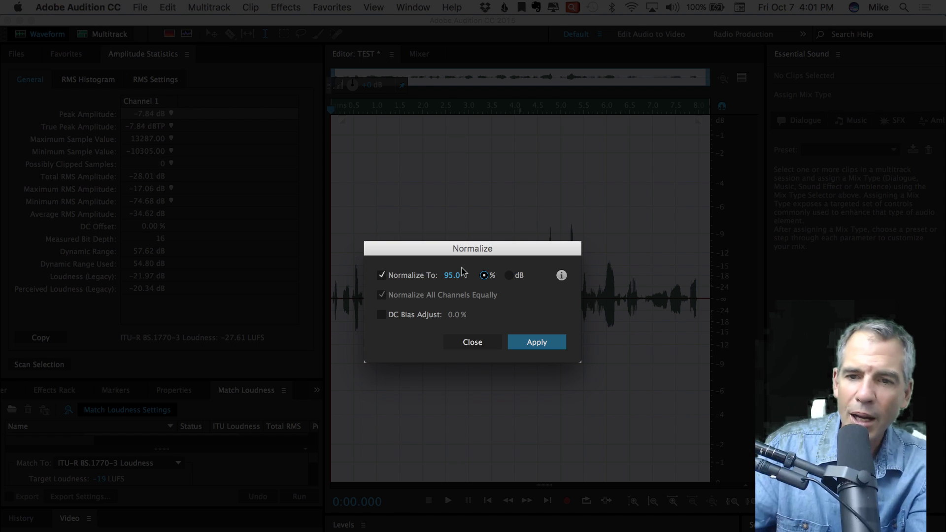
pyautogui.click(510, 275)
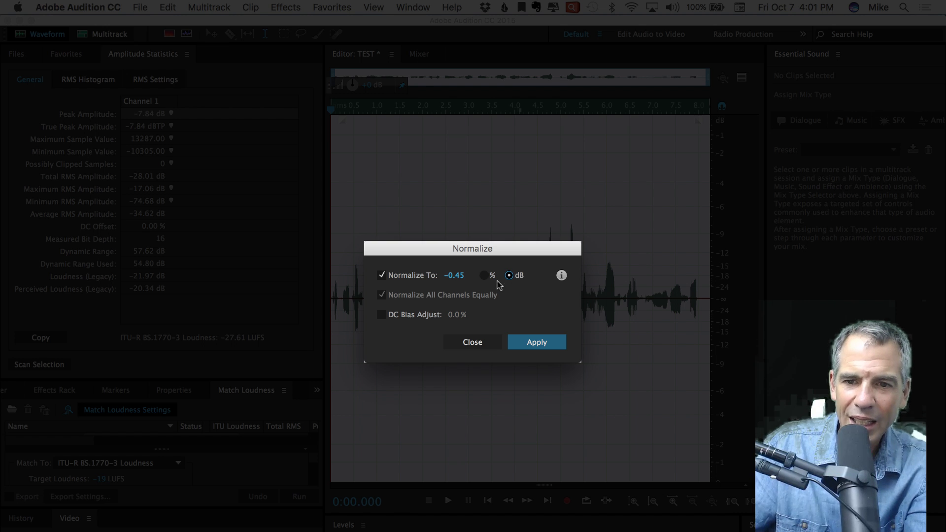
pyautogui.click(456, 276)
pyautogui.write('-')
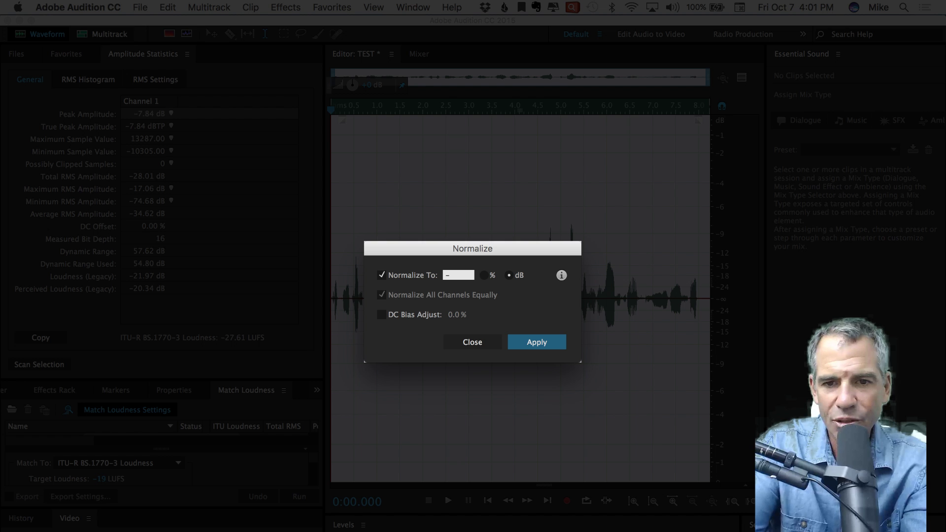
pyautogui.write('3')
pyautogui.press('Tab')
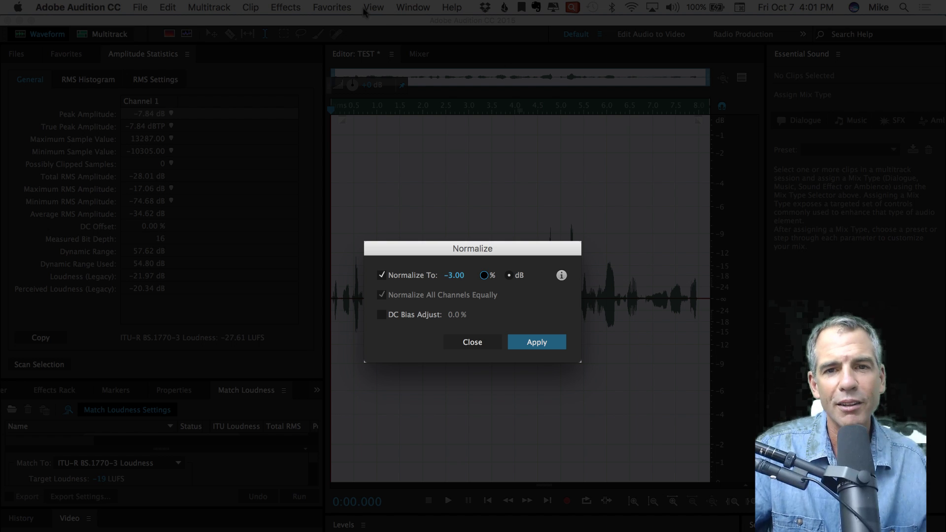
pyautogui.click(330, 7)
pyautogui.click(349, 146)
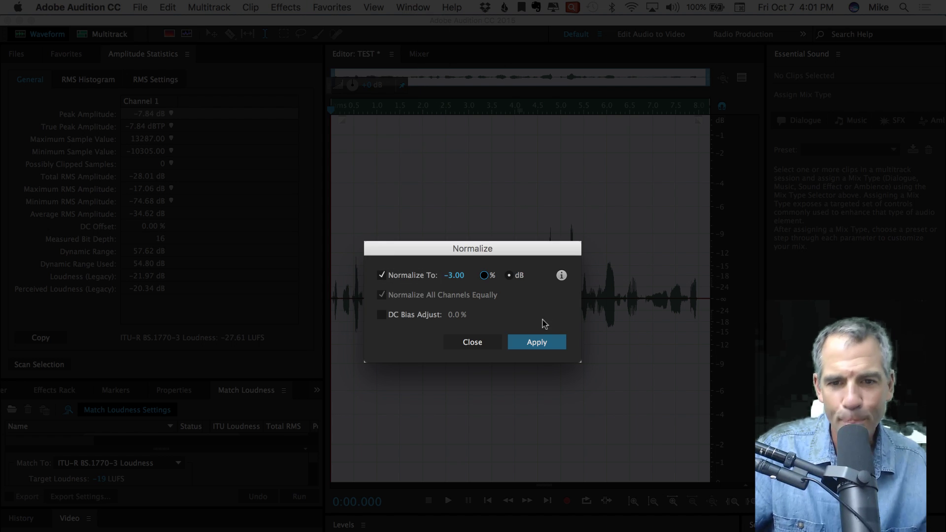
pyautogui.click(540, 344)
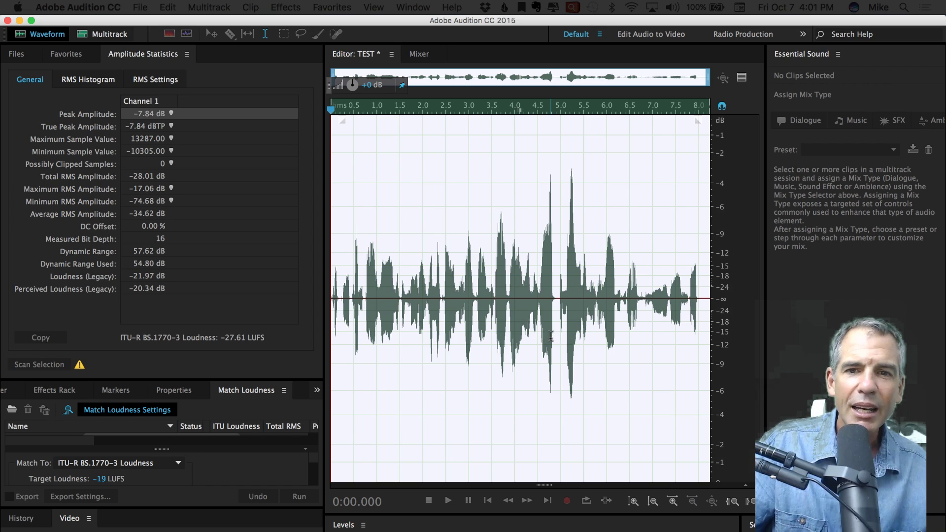
# Rescan Amplitude Statistics to confirm a -3.00 dB peak and -22.77 LUFS loudness
pyautogui.click(49, 364)
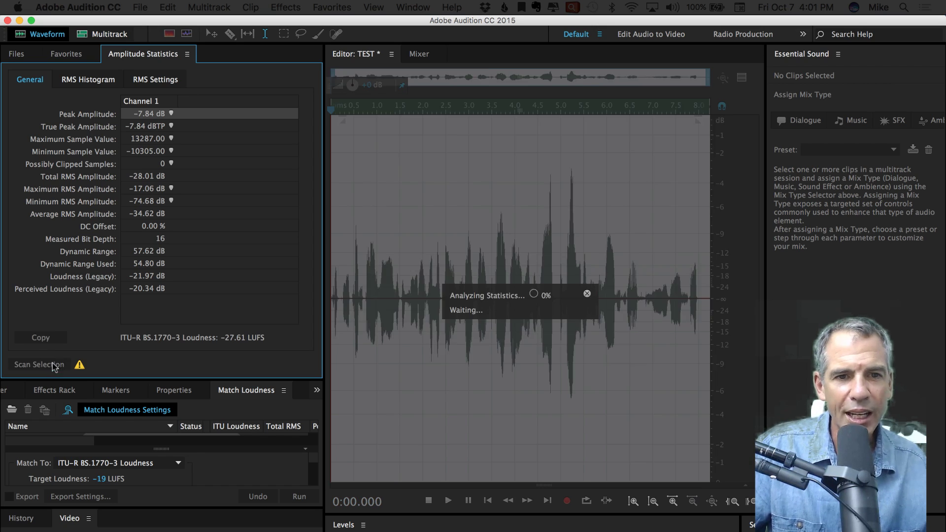